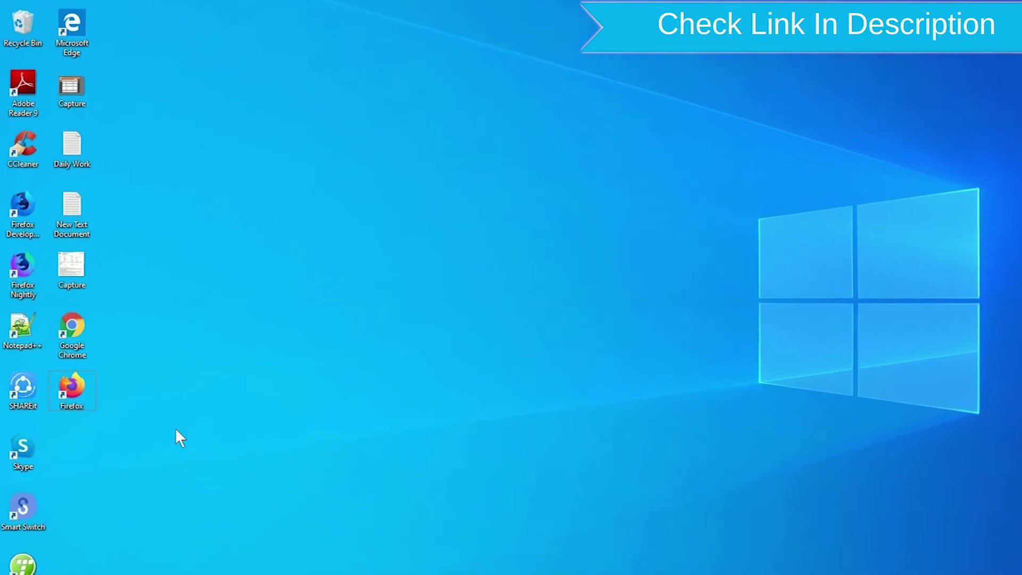
# - Launch the browser from its desktop shortcut and search for 'google find my device'
pyautogui.moveTo(191, 441); pyautogui.dragTo(81, 328)
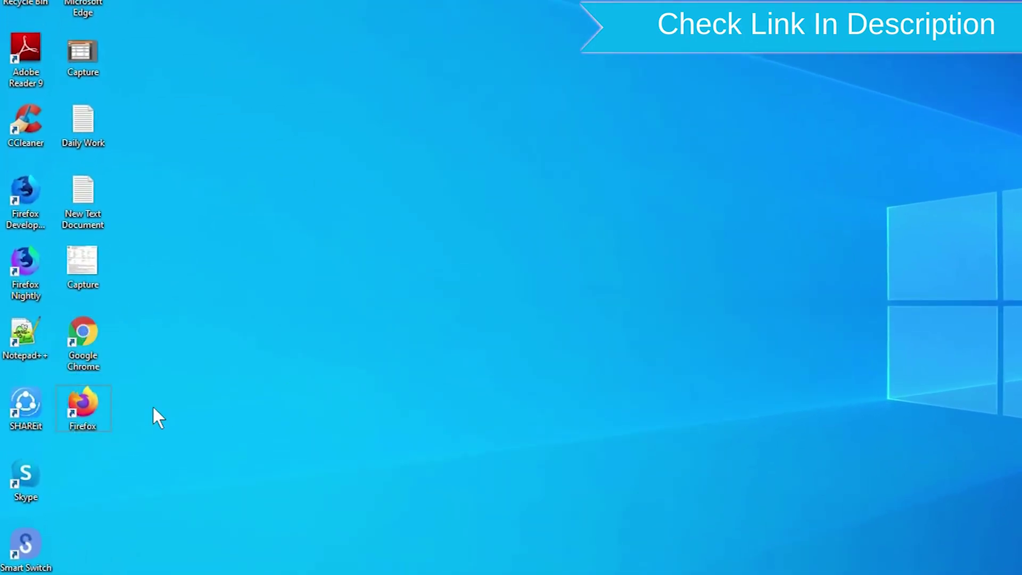
pyautogui.rightClick(93, 407)
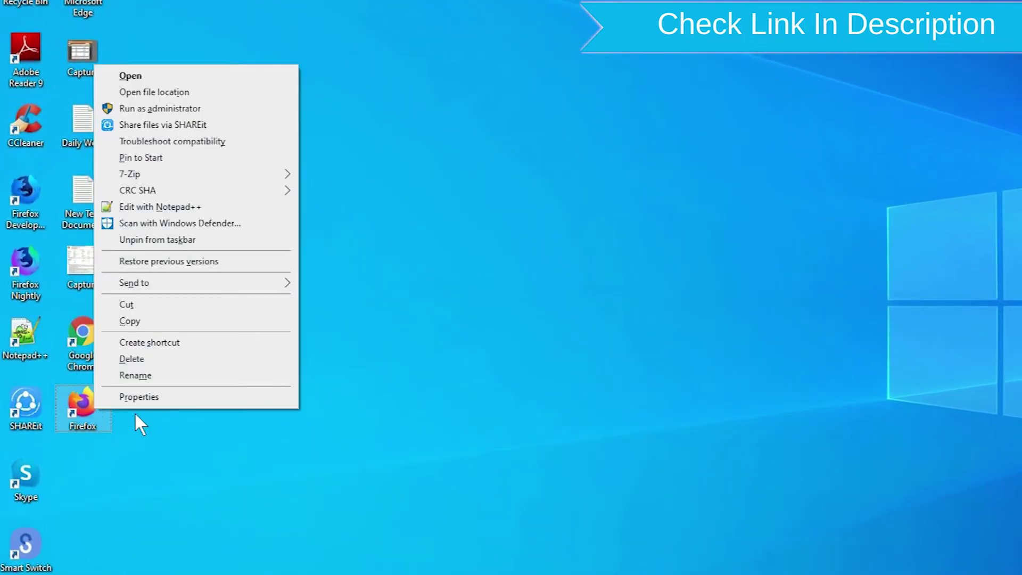
pyautogui.click(188, 77)
pyautogui.press('Return')
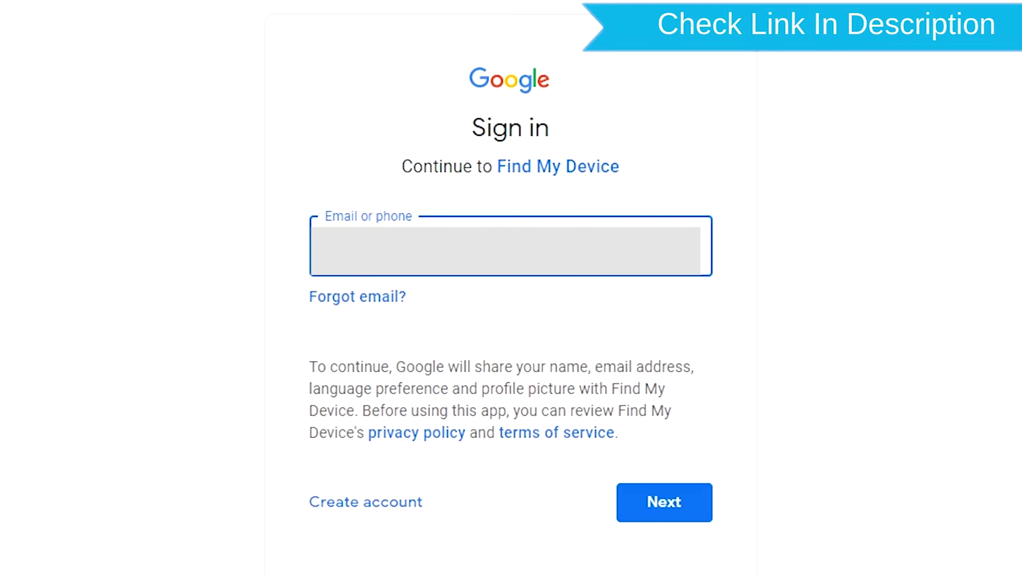
# - Submit the Google account email, then the password, to finish signing in
pyautogui.press('Return')
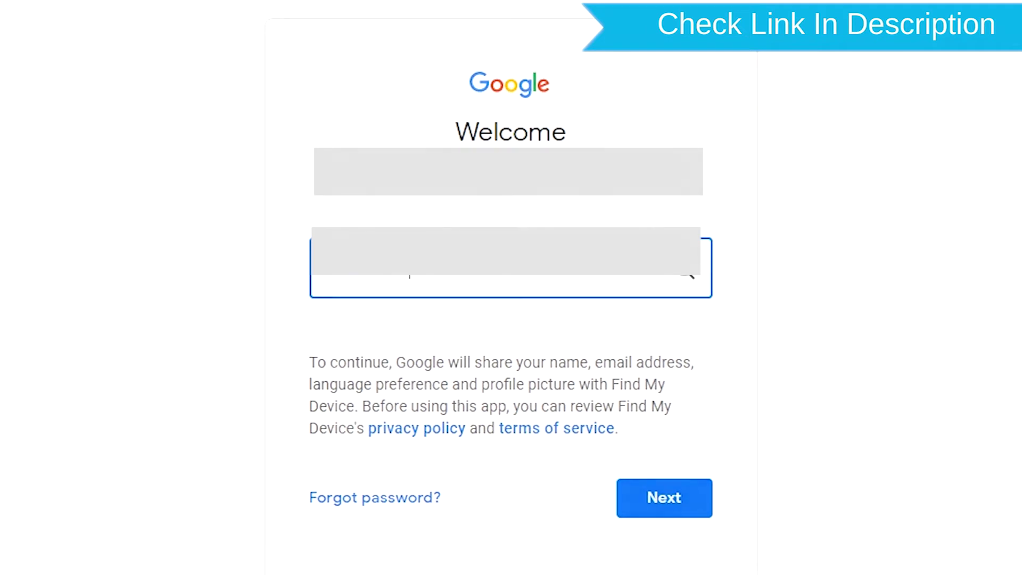
pyautogui.press('Return')
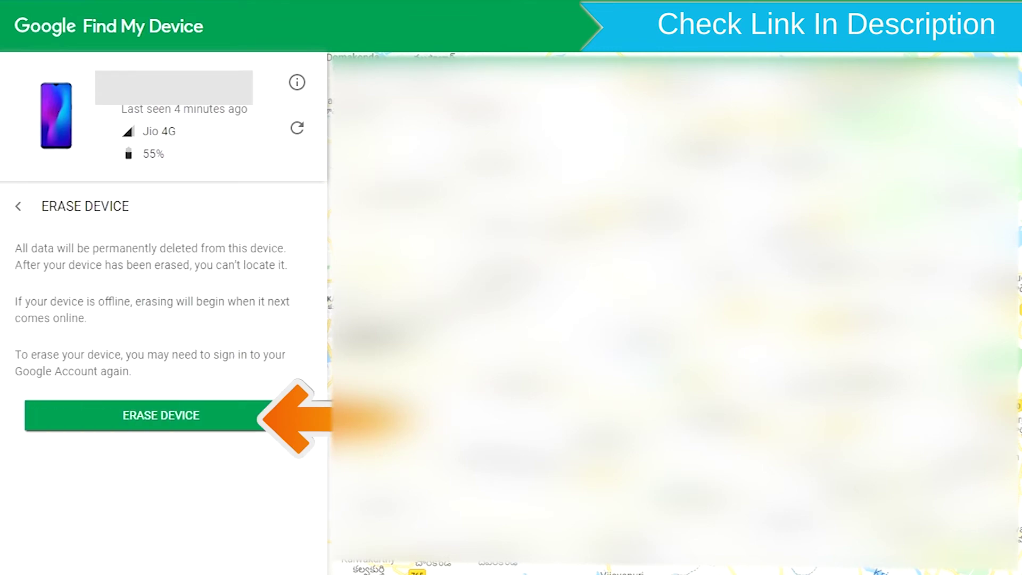
# - Choose ERASE DEVICE for the phone and confirm with the green ERASE DEVICE button
pyautogui.click(190, 421)
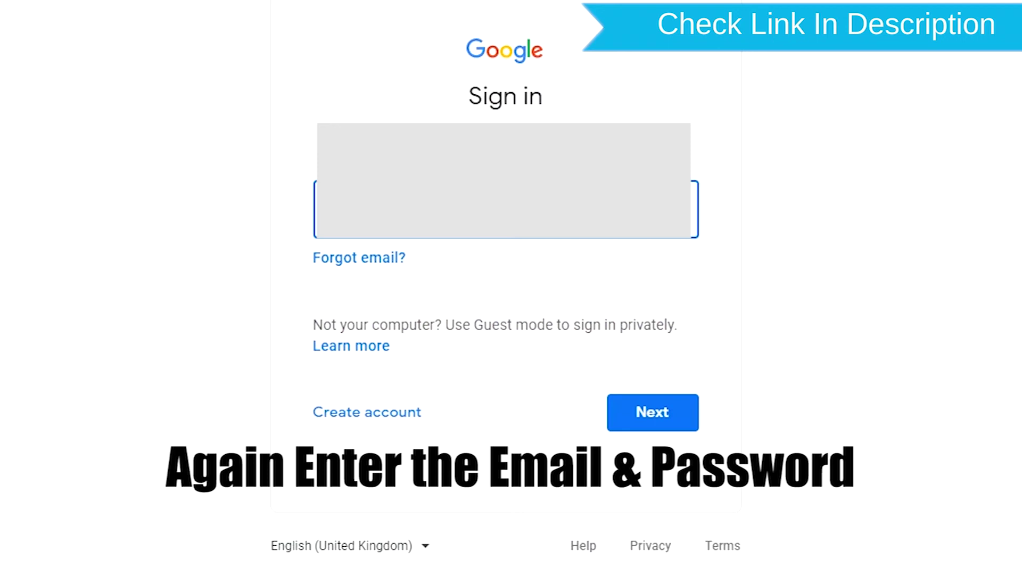
# - Re-submit the Google account email and password to authorize the phone erase
pyautogui.press('Return')
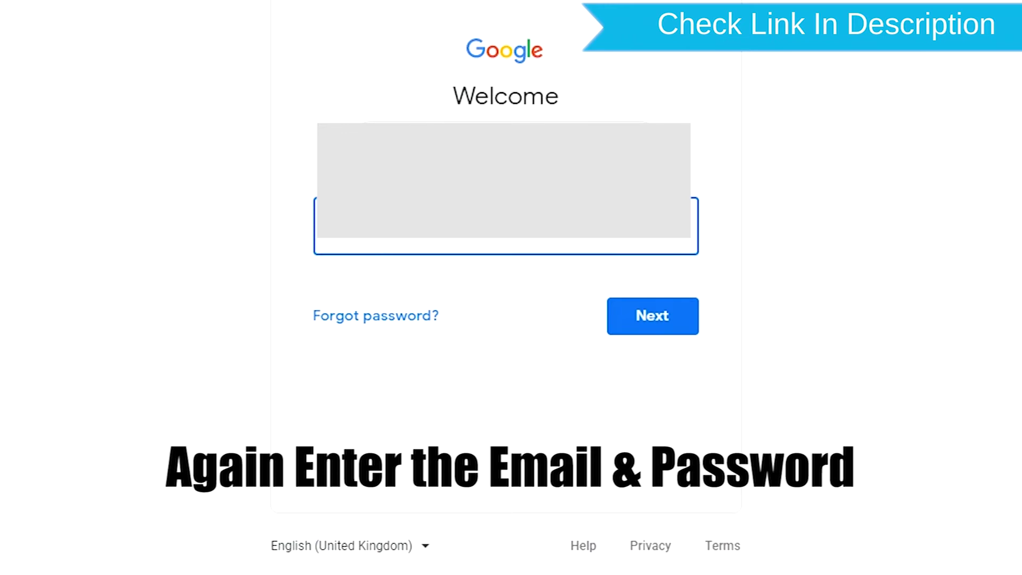
pyautogui.press('Return')
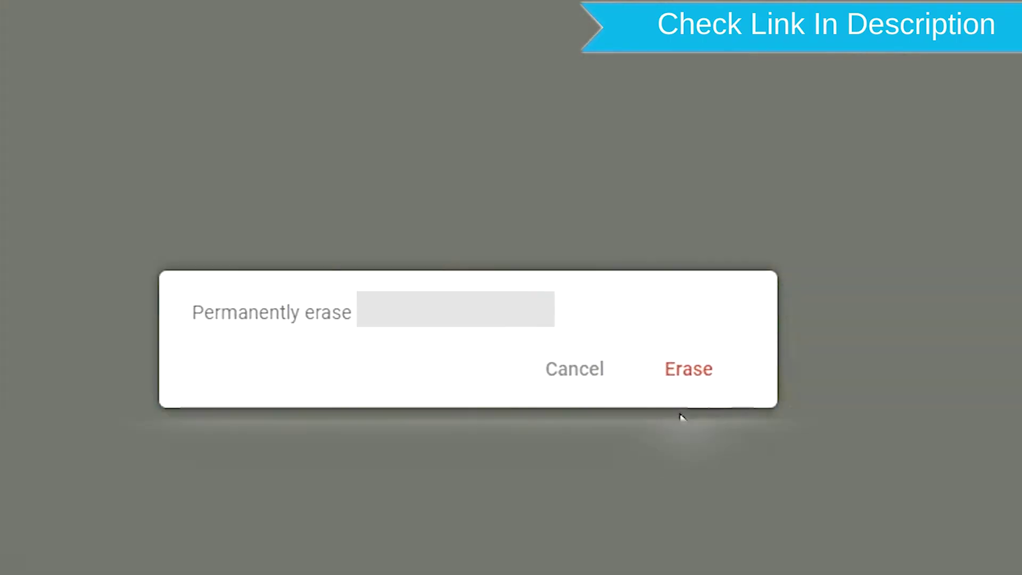
# - Choose Erase in the dialog asking to permanently erase the phone
pyautogui.click(706, 391)
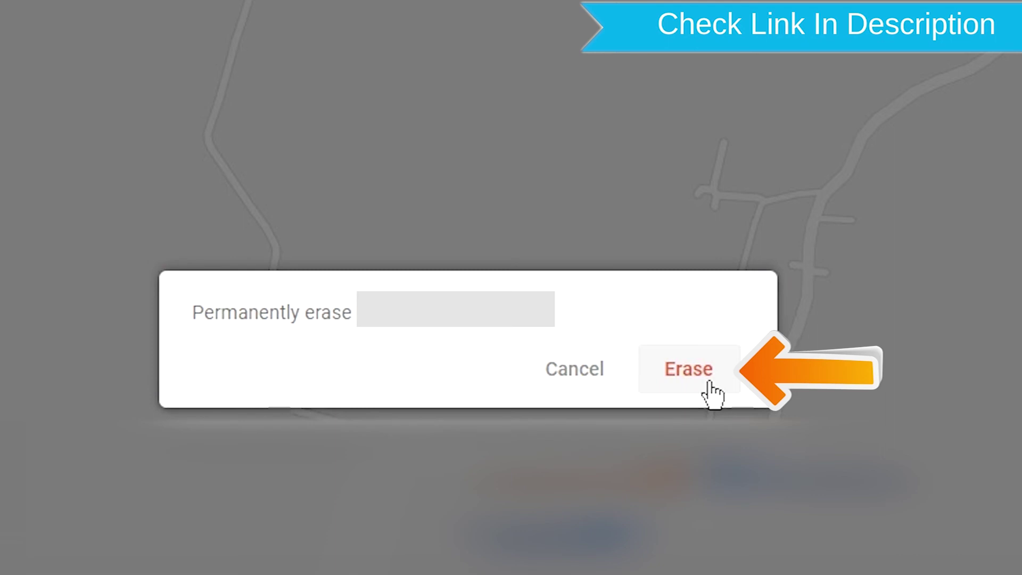